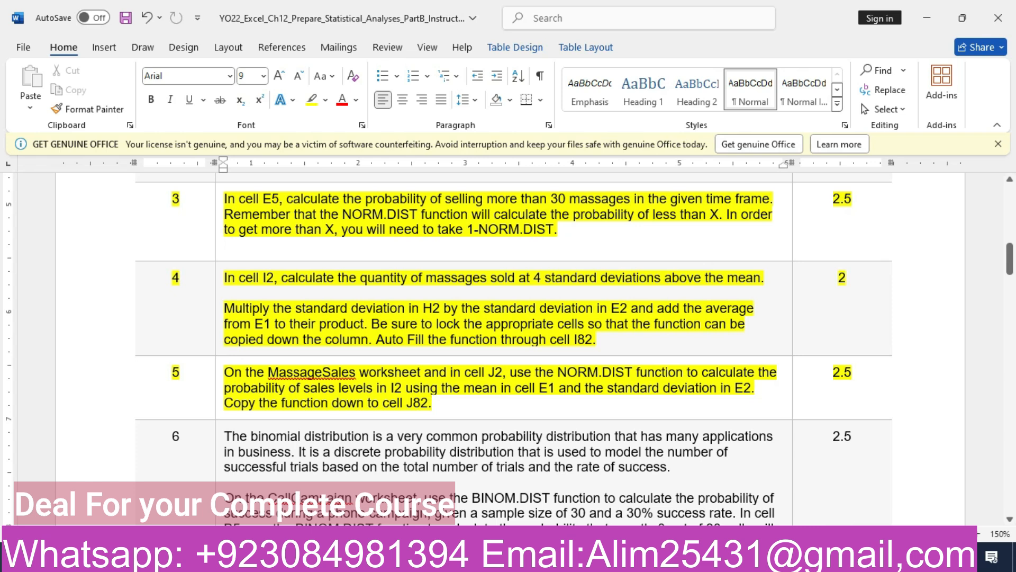
Switch to the Excel workbook and start a NORM.DIST formula in MassageSales cell J2 with I2 as the x argument.
key(alt+Tab)
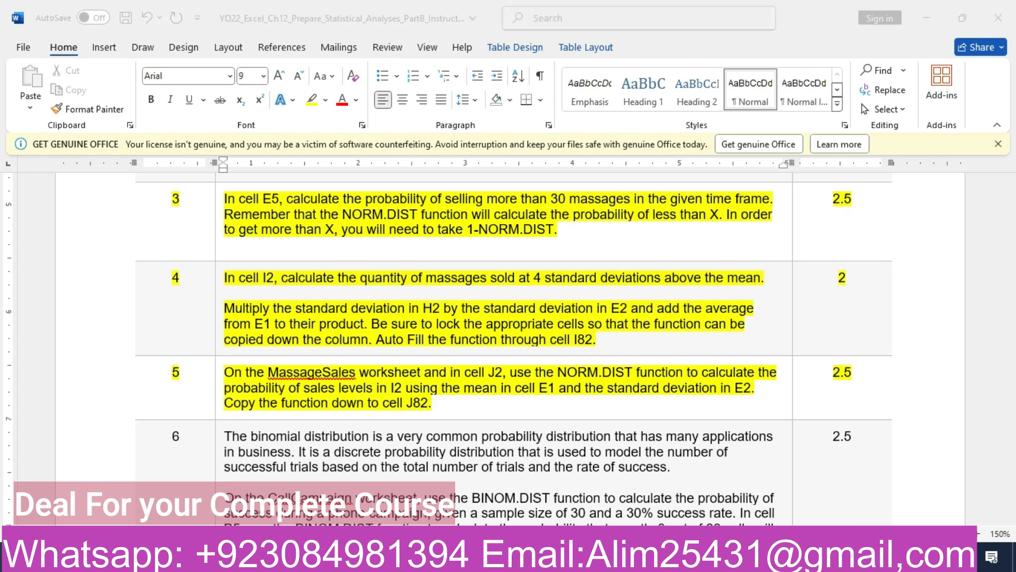
text(=)
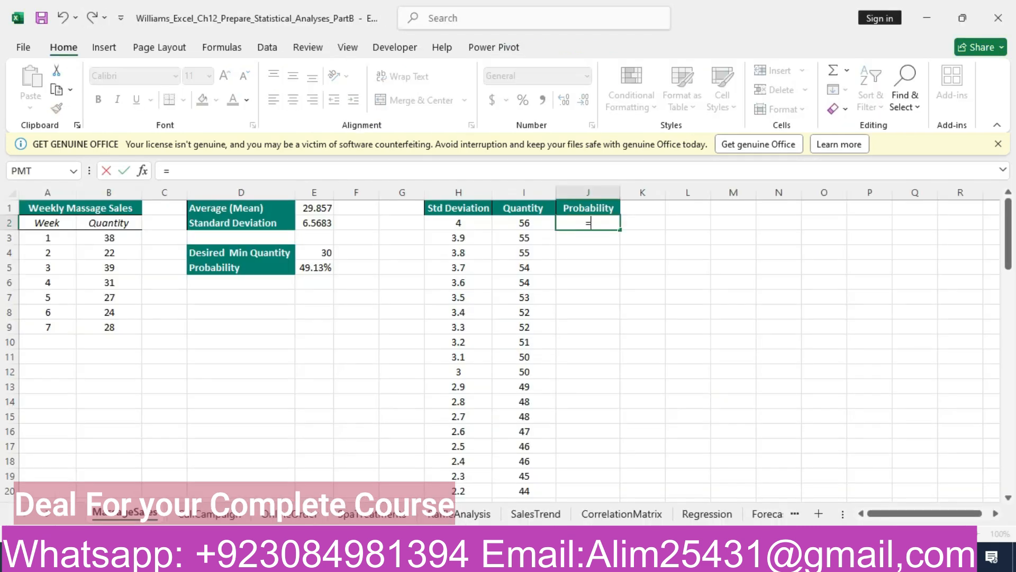
text(no)
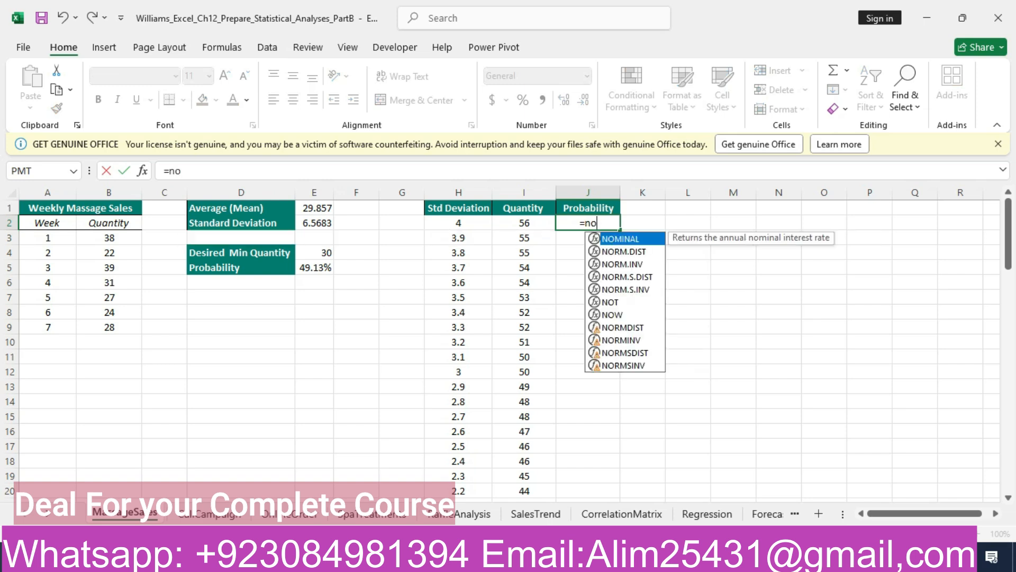
key(Down)
key(Tab)
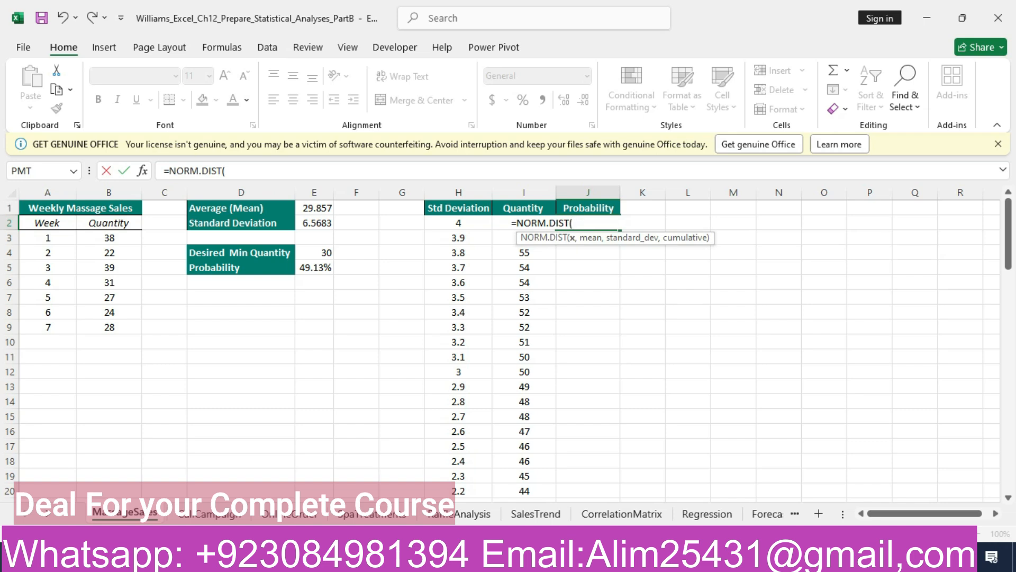
key(alt+Tab)
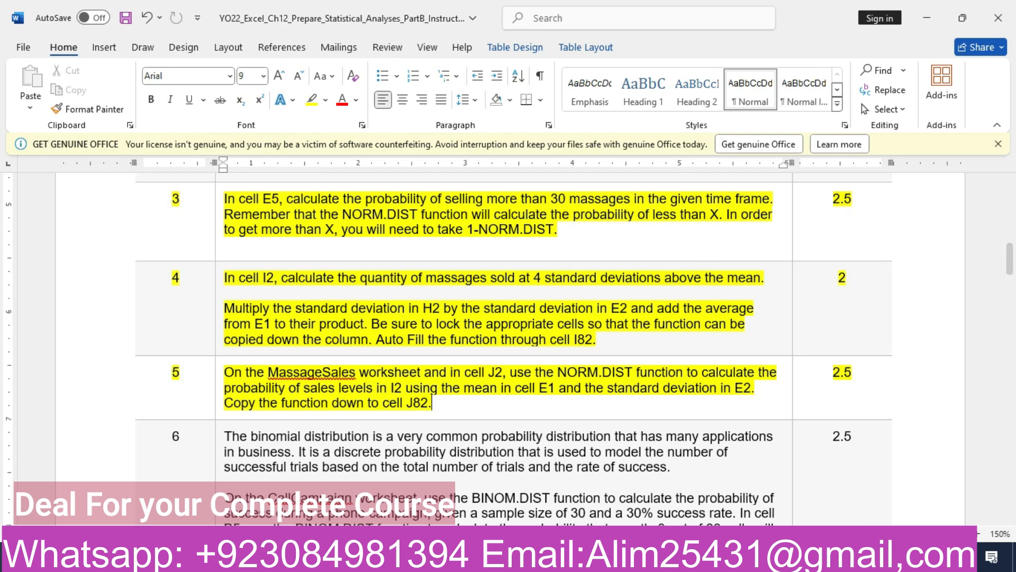
key(alt+Tab)
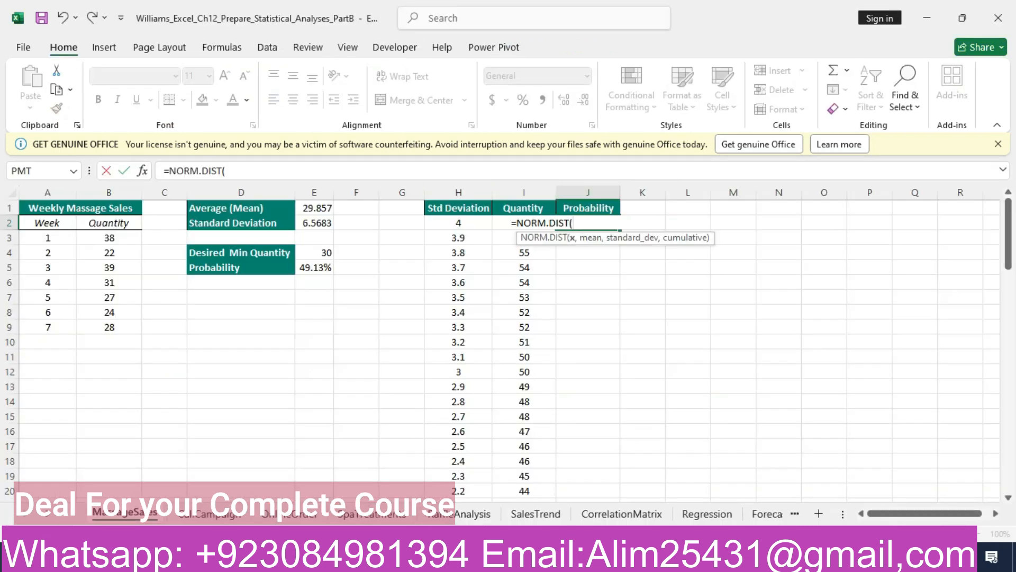
text(i2,)
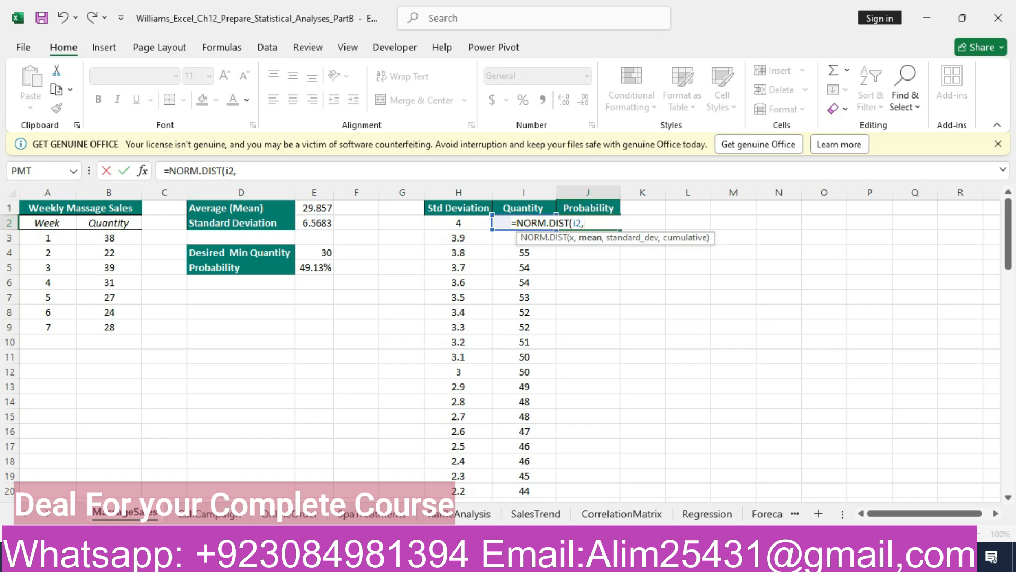
Complete the J2 NORM.DIST formula with E1 as mean, E2 as standard deviation and FALSE for cumulative.
click(314, 208)
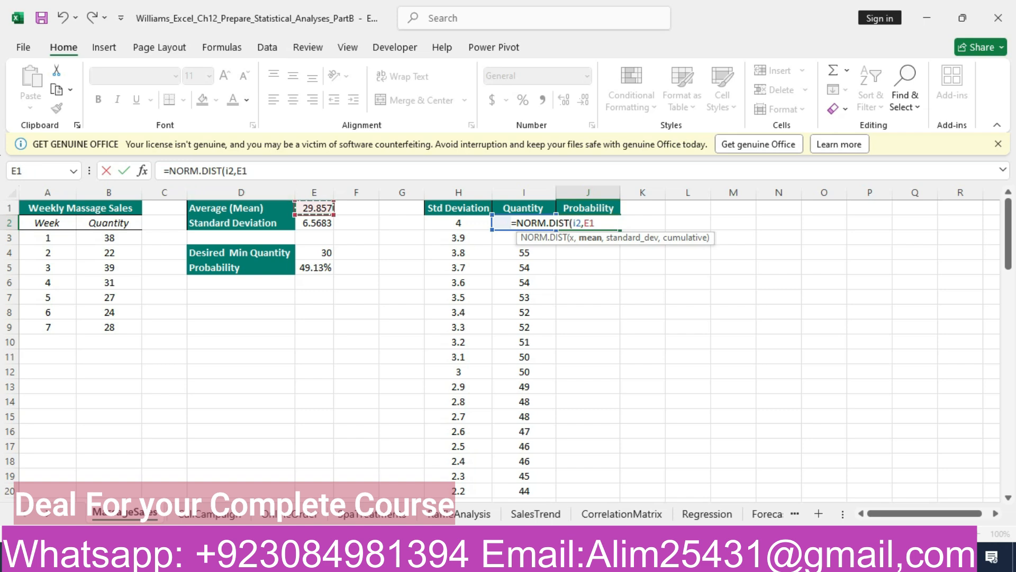
text(,)
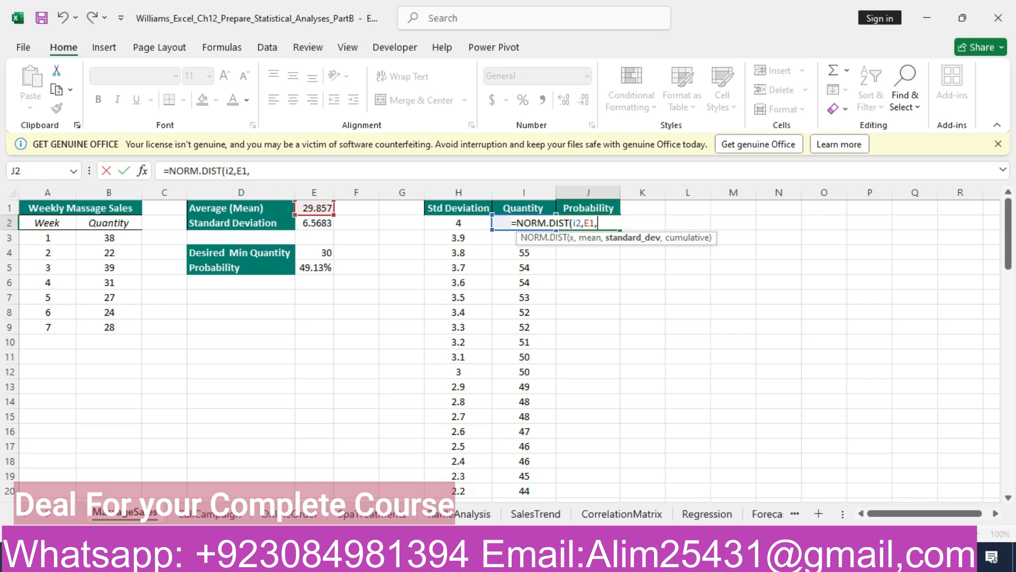
click(314, 223)
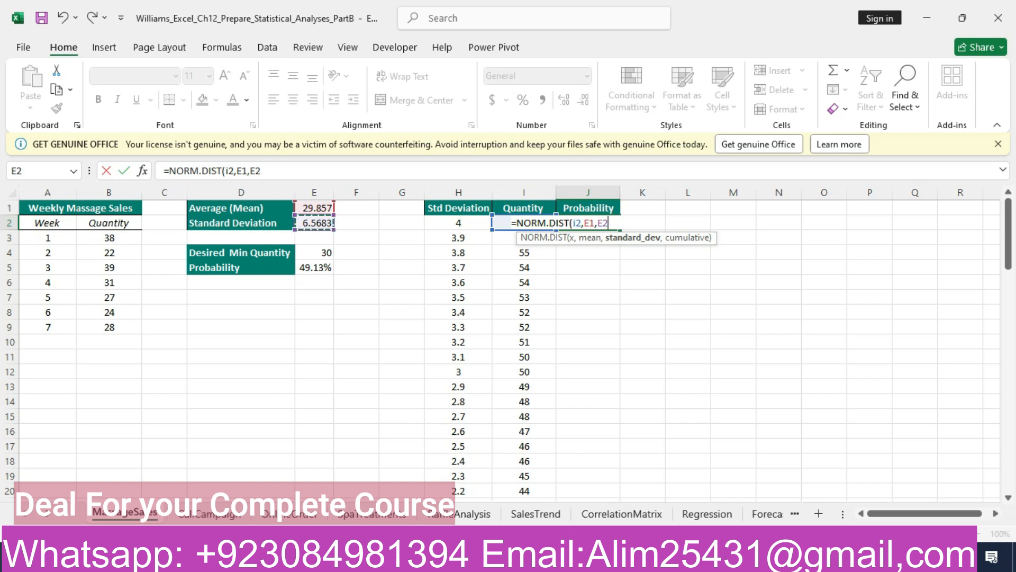
text(,)
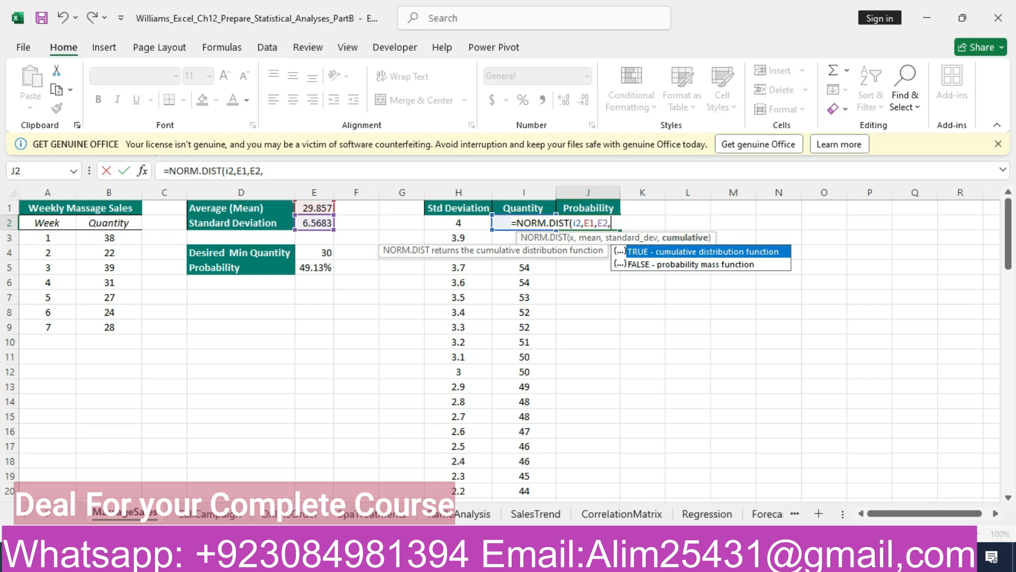
key(Tab)
key(alt+Tab)
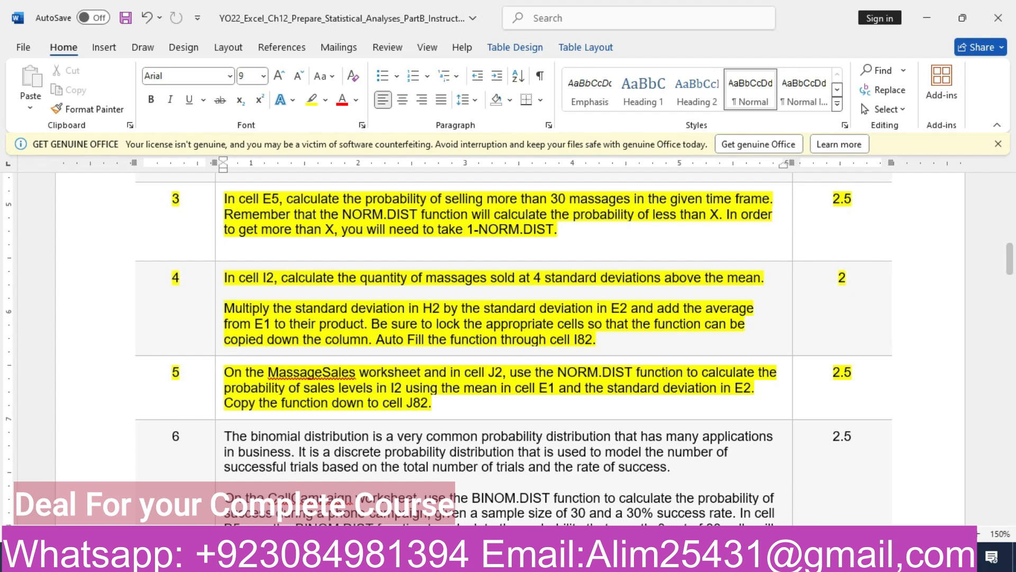
key(alt+Tab)
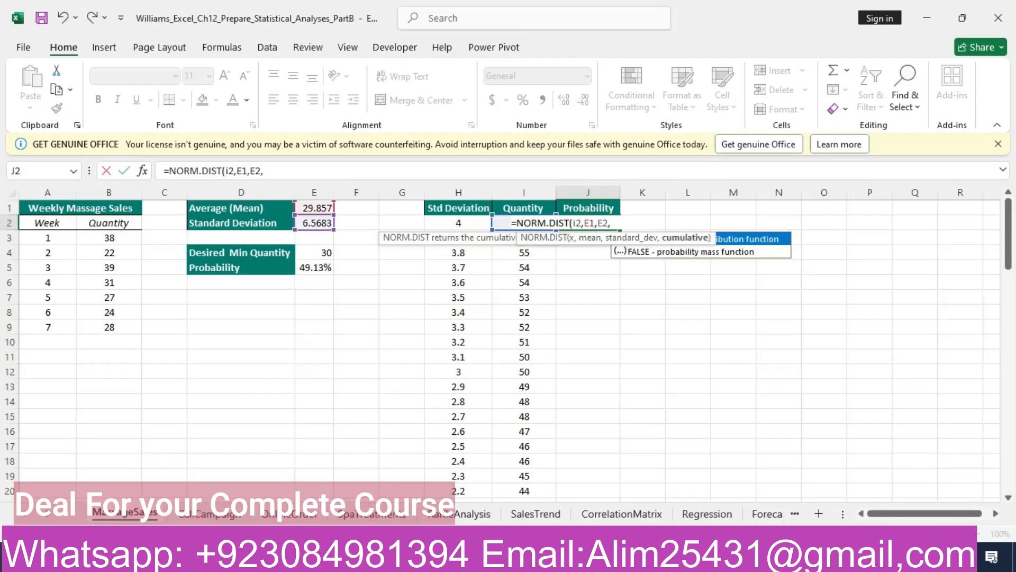
key(Down)
key(Tab)
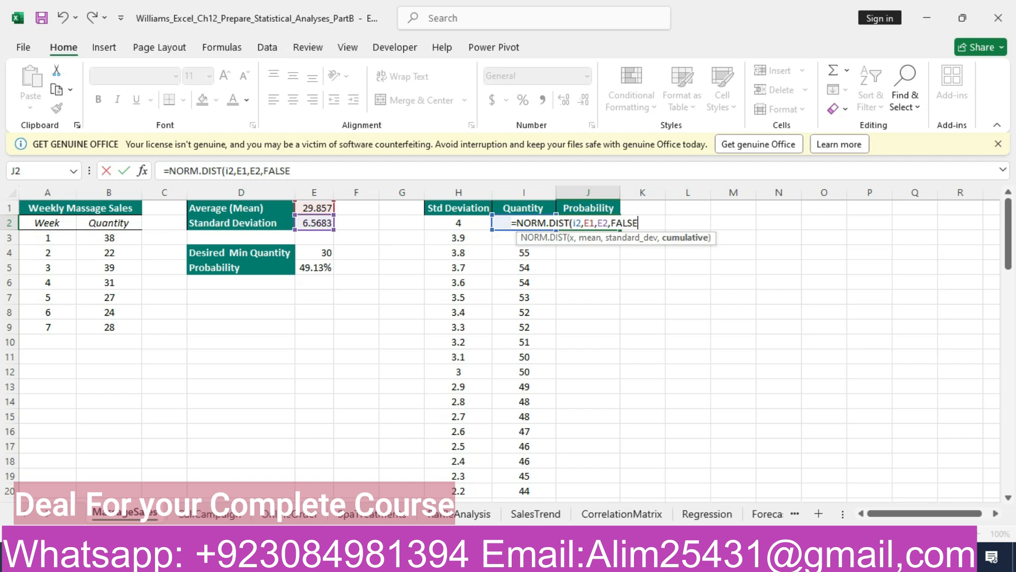
text())
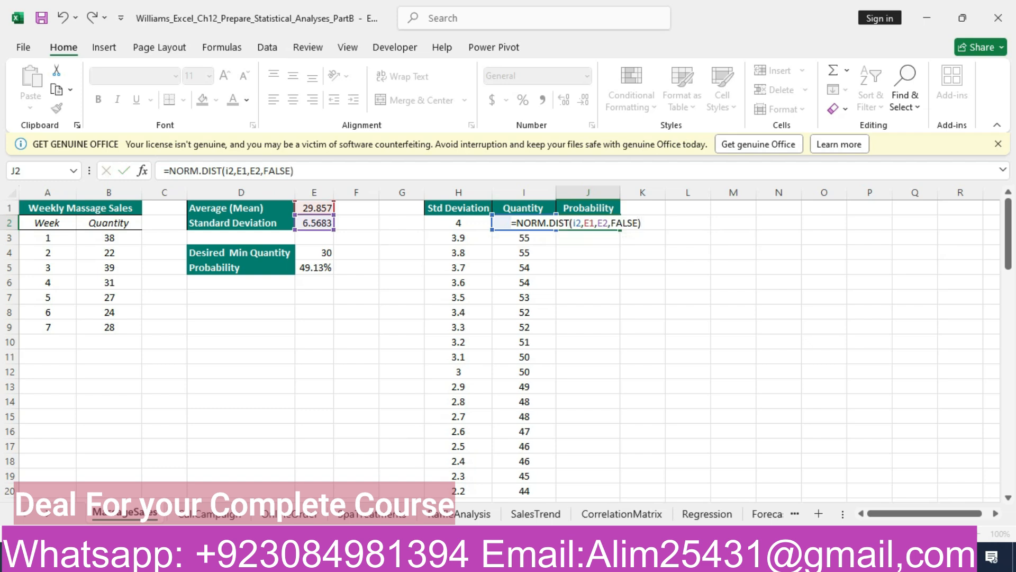
key(Return)
Copy the probability formula with its relative references from J2 down through J82.
click(588, 223)
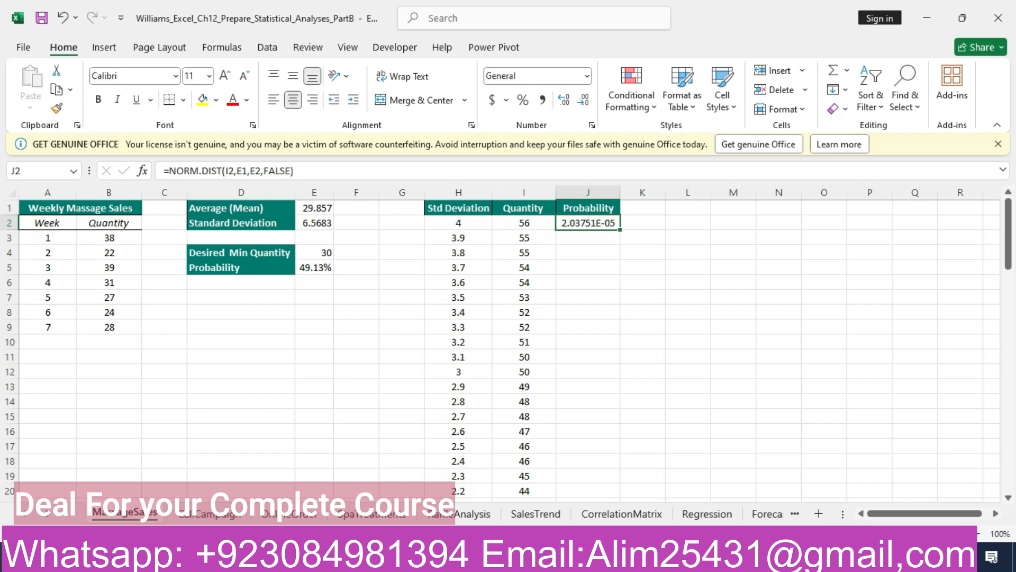
key(shift+Down)
key(shift+Down)
key(shift+Down)
key(shift+Down)
key(shift+Down)
key(shift+Down)
key(shift+Down)
key(shift+Down)
key(shift+Down)
key(shift+Down)
key(shift+Down)
key(shift+Down)
key(shift+Down)
key(shift+Down)
key(shift+Down)
key(shift+Down)
key(shift+Down)
key(shift+Down)
key(shift+Down)
key(shift+Down)
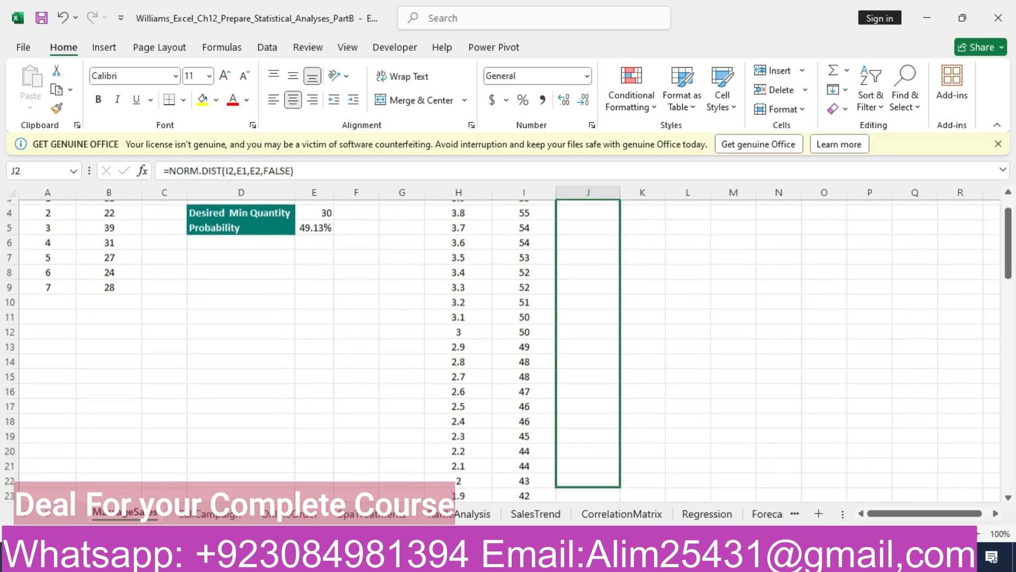
key(shift+Down)
key(shift+Down)
key(shift+Down)
key(shift+Down)
key(shift+Down)
key(shift+Down)
key(shift+Down)
key(shift+Down)
key(shift+Down)
key(shift+Down)
key(shift+Down)
key(shift+Down)
key(shift+Down)
key(shift+Down)
key(shift+Down)
key(shift+Down)
key(shift+Down)
key(shift+Down)
key(shift+Down)
key(shift+Down)
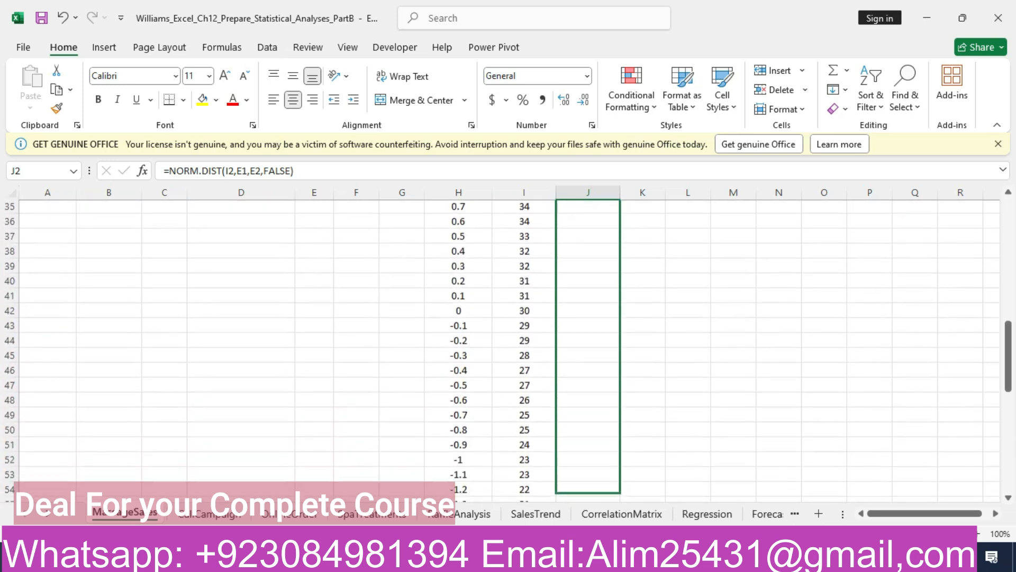
key(shift+Down)
key(shift+Down)
key(shift+Down)
key(shift+Down)
key(shift+Down)
key(shift+Down)
key(shift+Down)
key(shift+Down)
key(shift+Down)
key(shift+Down)
key(shift+Down)
key(shift+Down)
key(shift+Down)
key(shift+Down)
key(shift+Down)
key(shift+Down)
key(shift+Down)
key(shift+Down)
key(shift+Down)
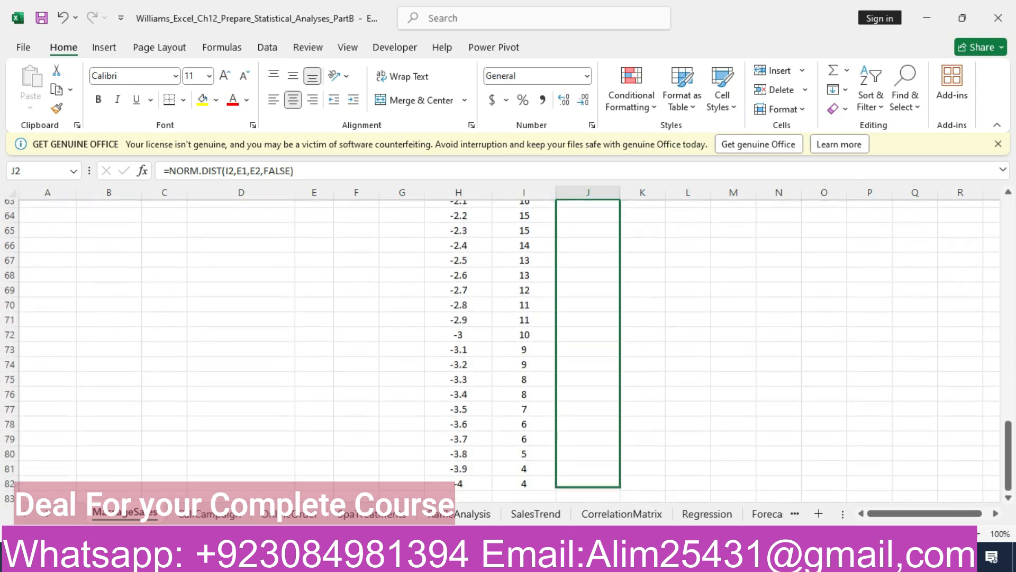
key(ctrl+d)
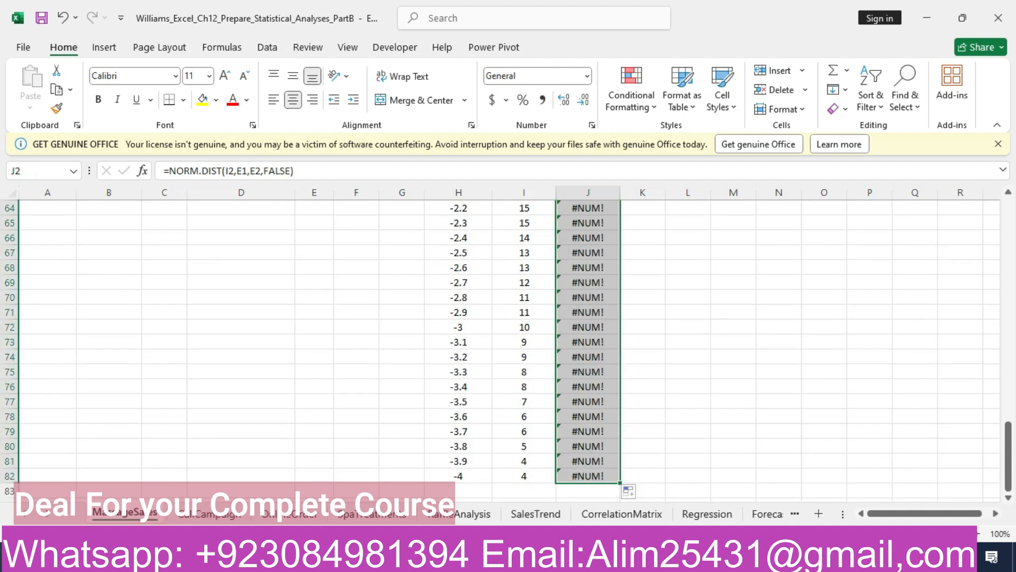
Make the mean and standard deviation references in the J2 formula absolute, as $E$1 and $E$2.
drag(1008, 456, 1009, 233)
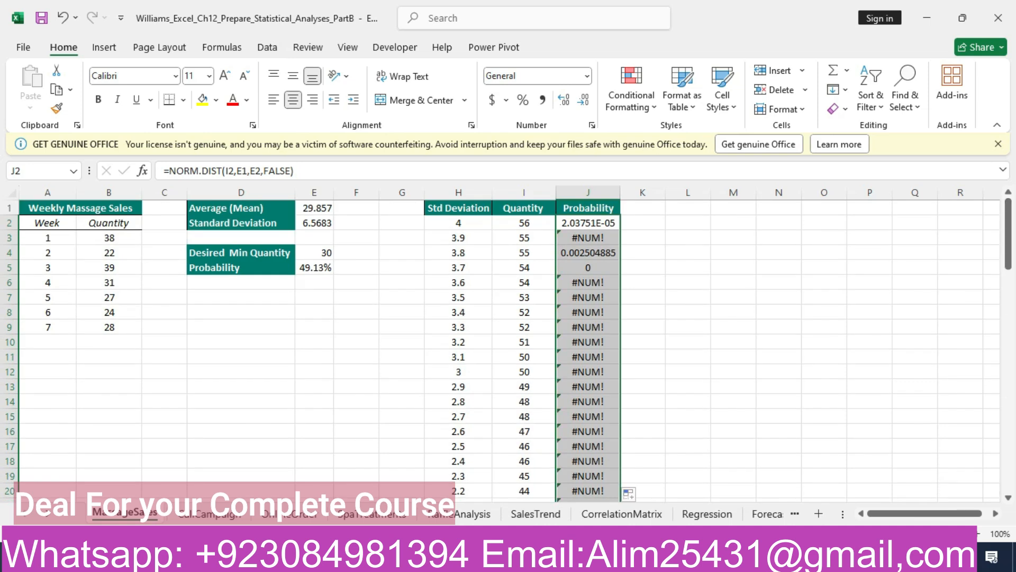
click(587, 223)
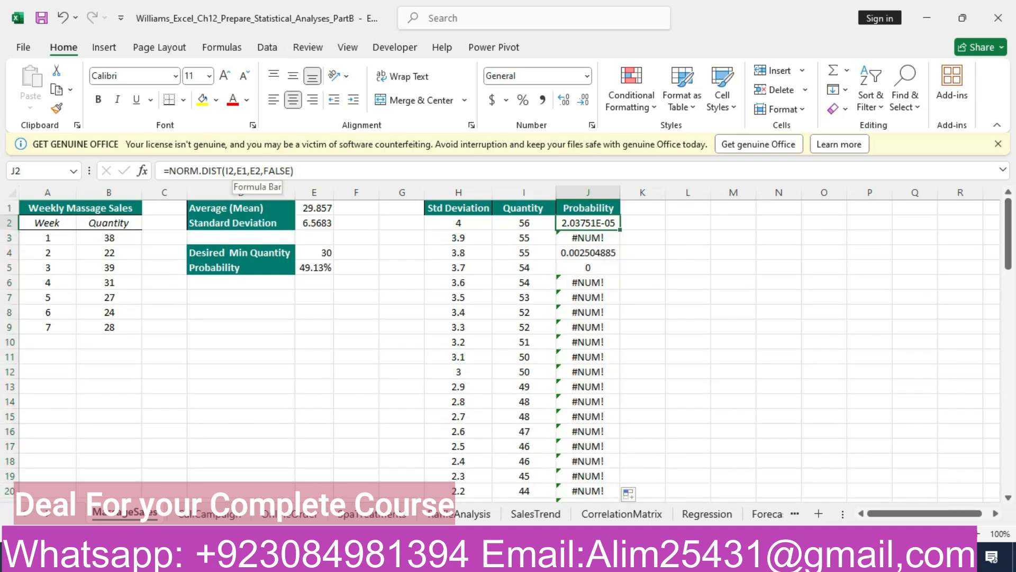
click(242, 171)
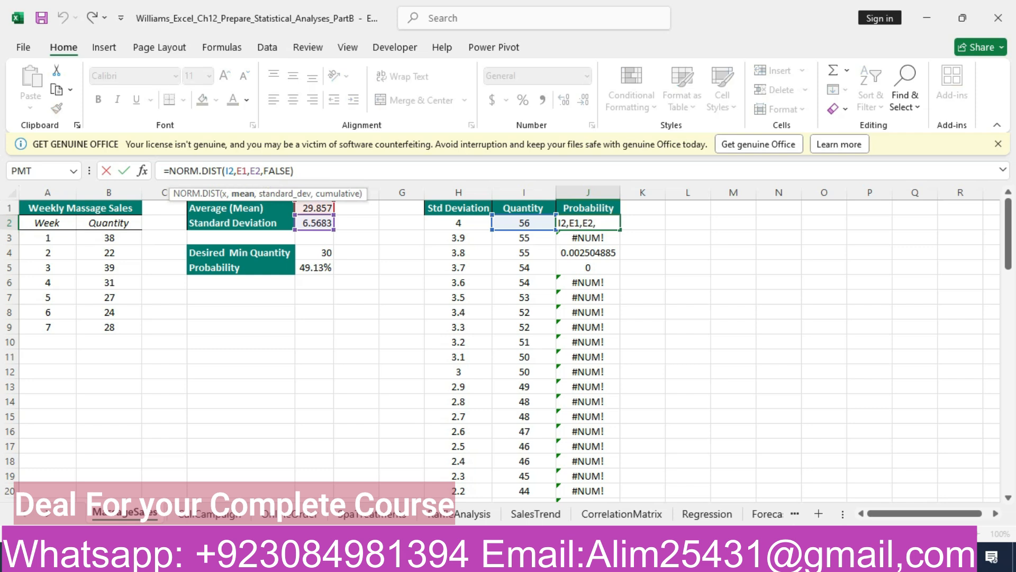
key(F4)
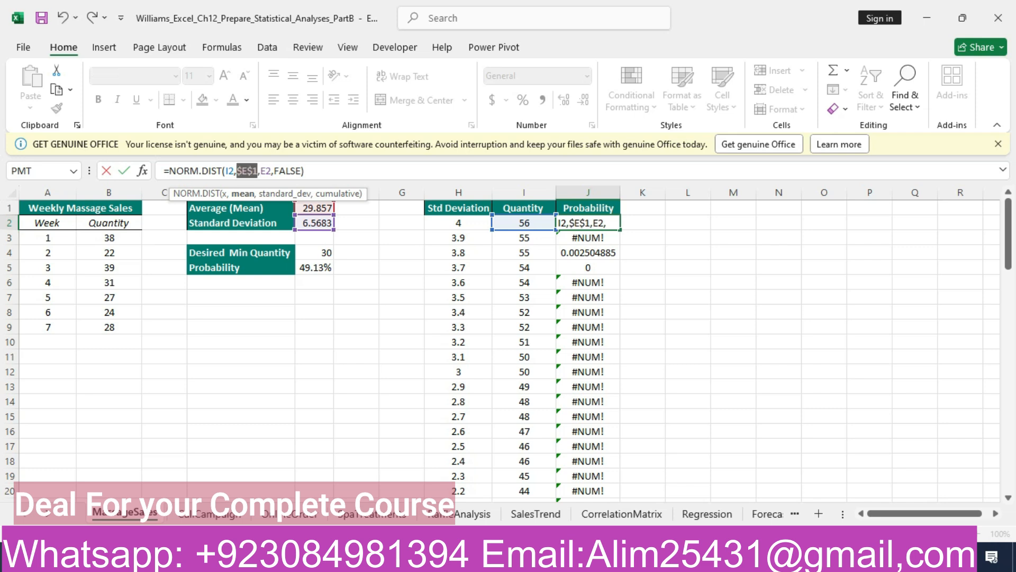
click(266, 170)
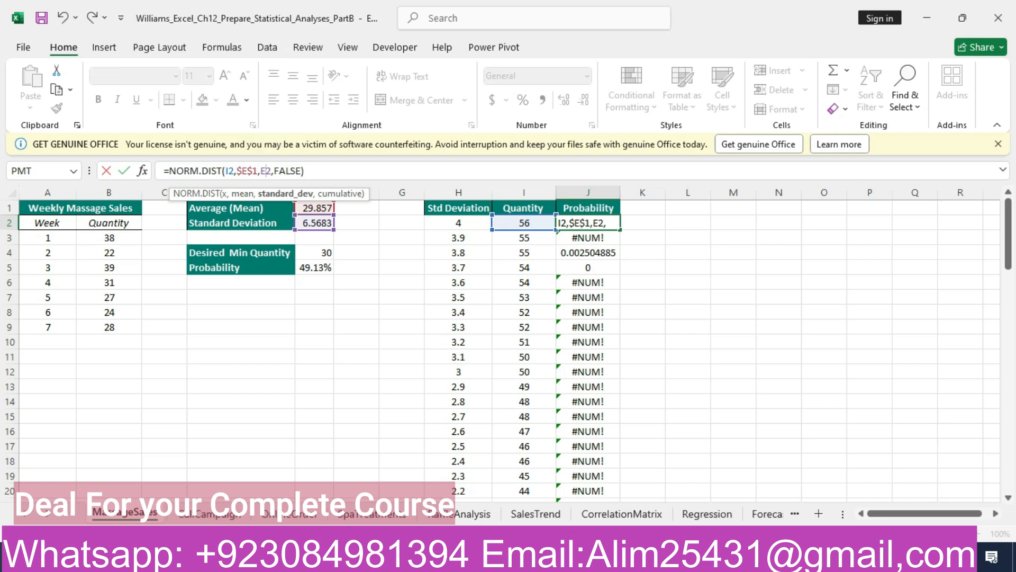
key(F4)
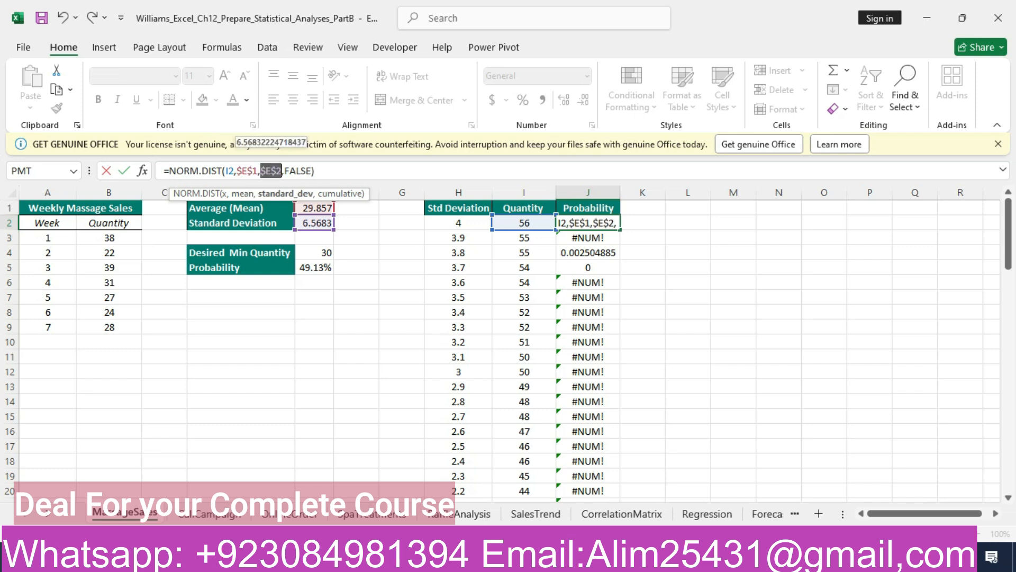
key(Return)
Fill the J2 formula with locked references down the Probability column through J82.
click(588, 223)
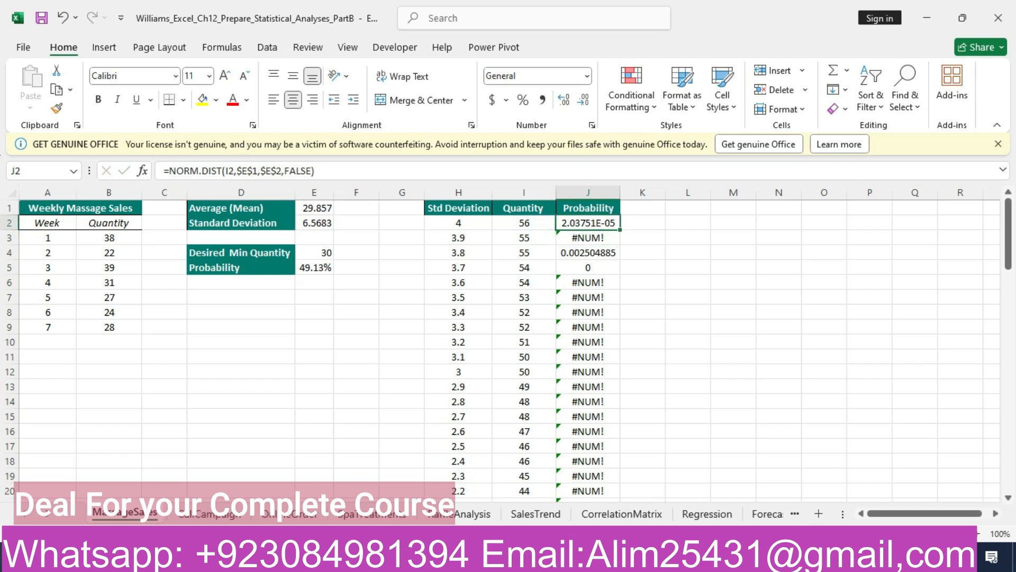
mouse_move(620, 230)
mouse_down()
mouse_move(620, 511)
mouse_move(620, 451)
mouse_up()
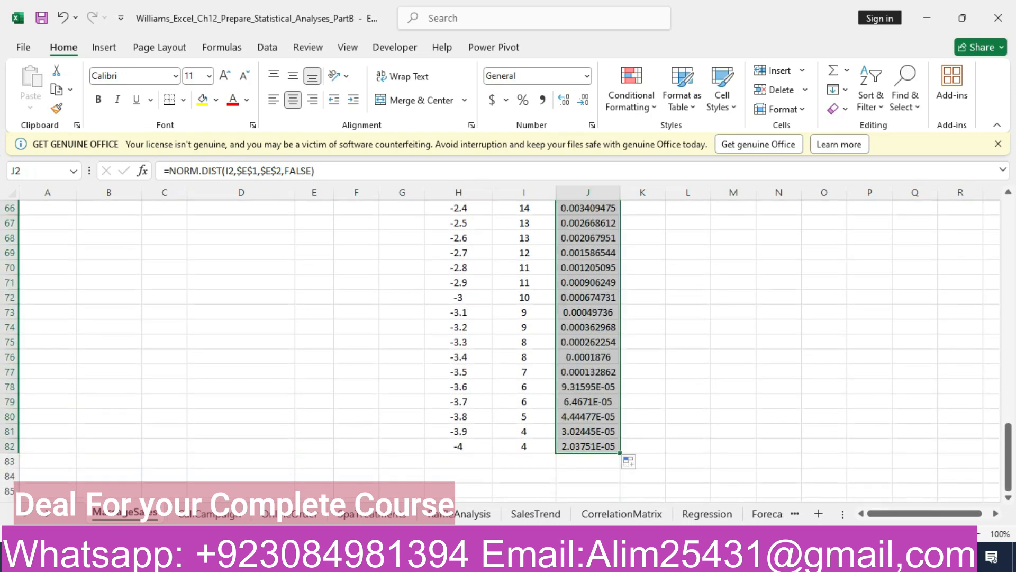
drag(1008, 457, 1008, 234)
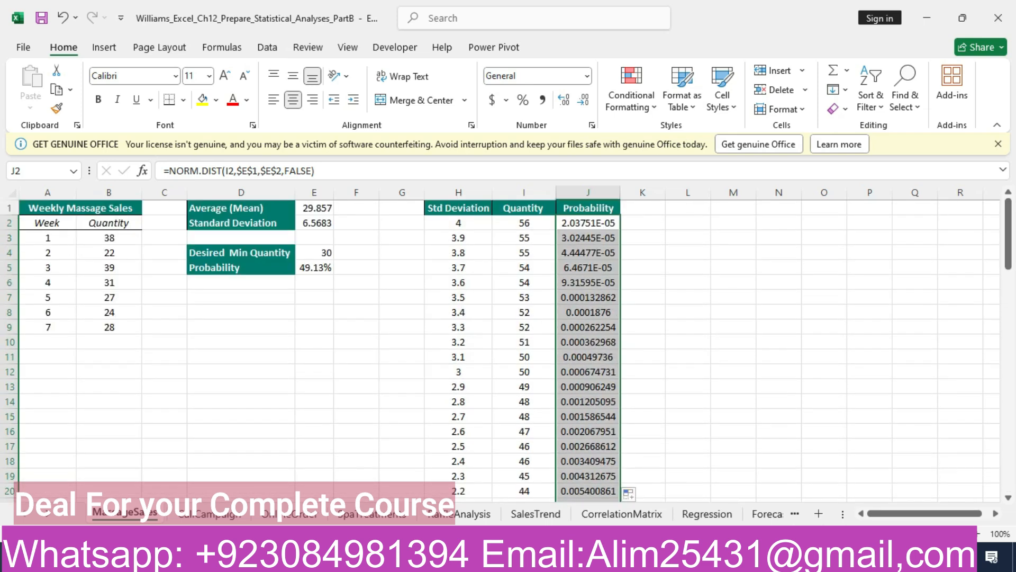
Return to the start of the Word instructions and close the Excel workbook.
key(alt+Tab)
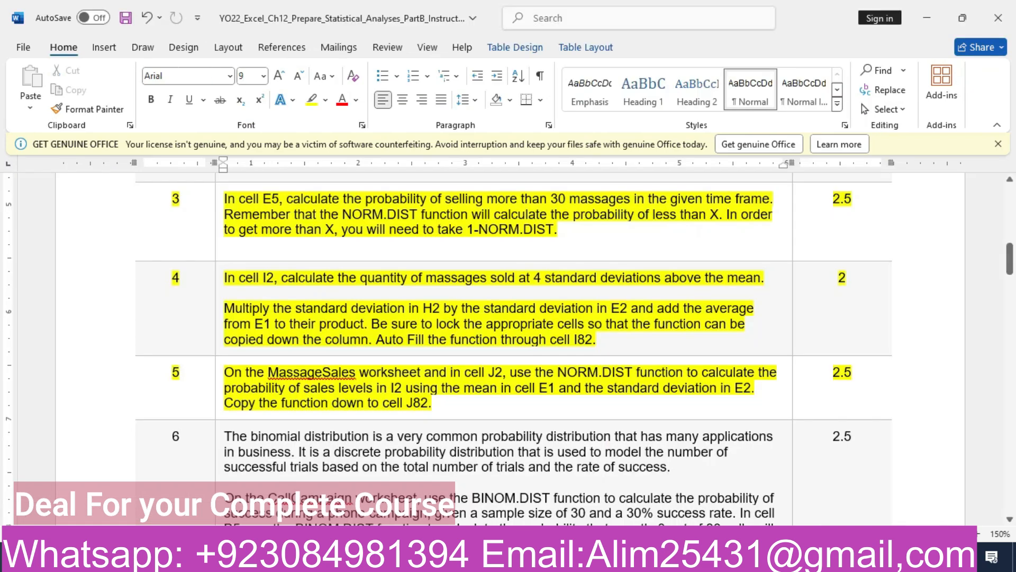
drag(1009, 259, 1009, 201)
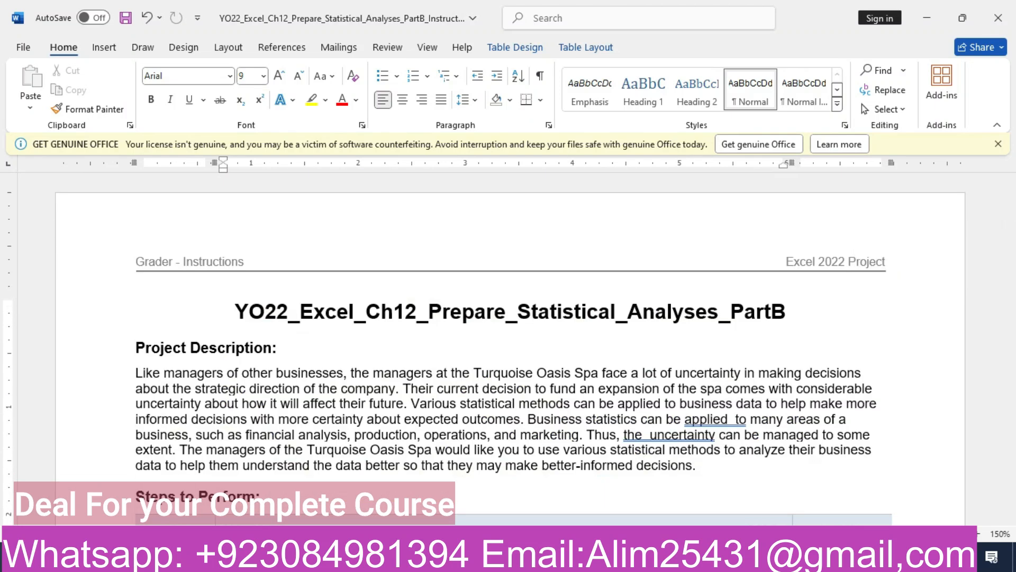
key(alt+Tab)
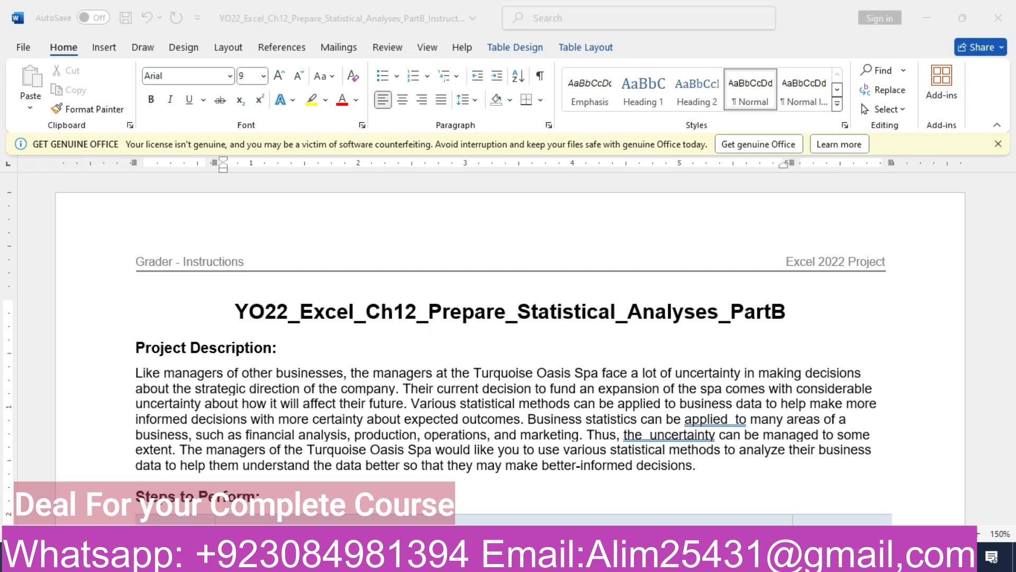
click(999, 18)
click(562, 299)
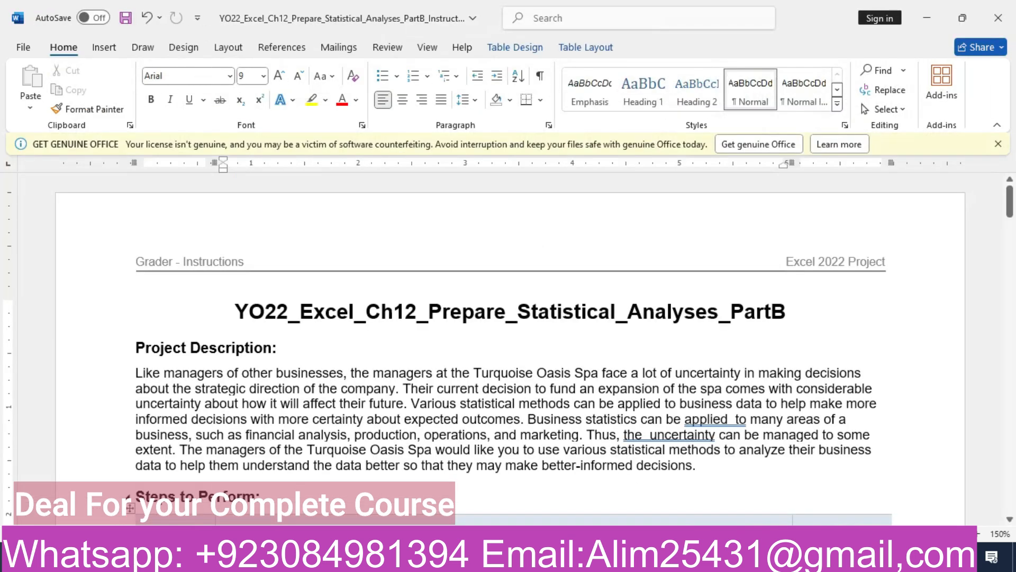
Switch to File Explorer, open the pinned project folder on drive E and find the Chapter 12 ZIP archives.
click(159, 557)
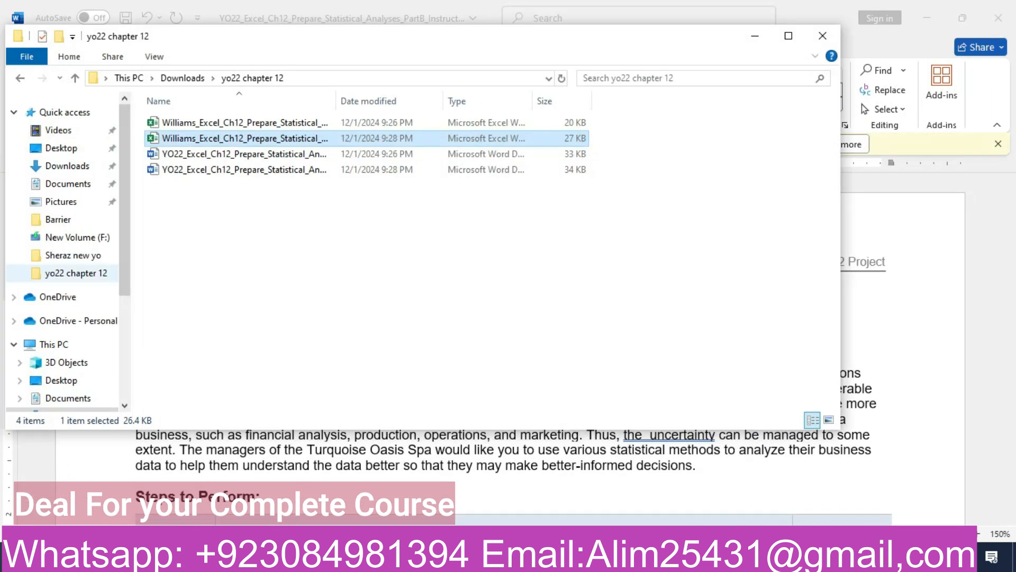
click(73, 255)
drag(833, 136, 834, 367)
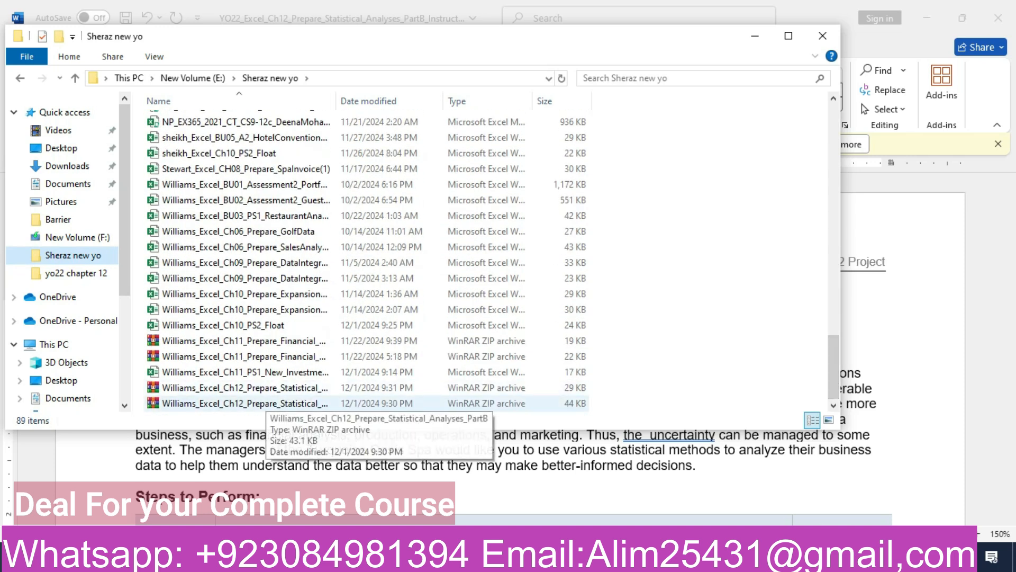
Open the Chapter 12 Statistical Analyses PartB ZIP archive, dismiss the WinRAR notice and open the Excel workbook inside it.
double_click(266, 403)
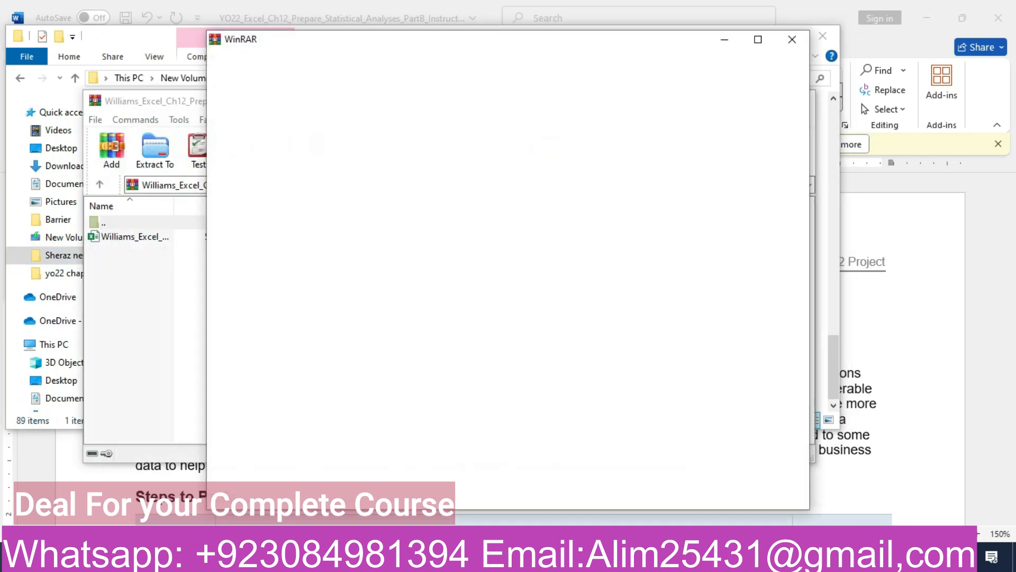
click(792, 39)
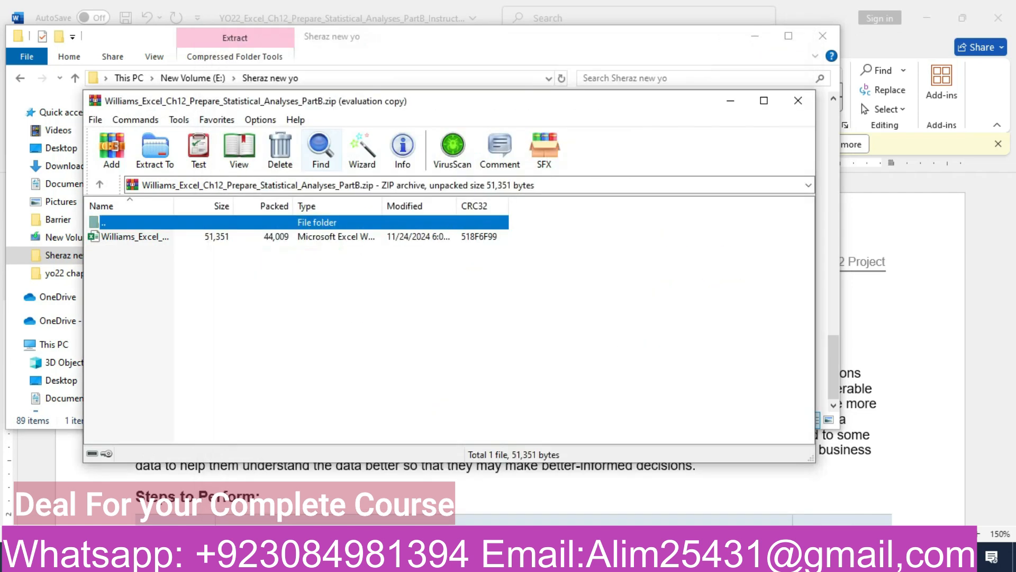
double_click(139, 236)
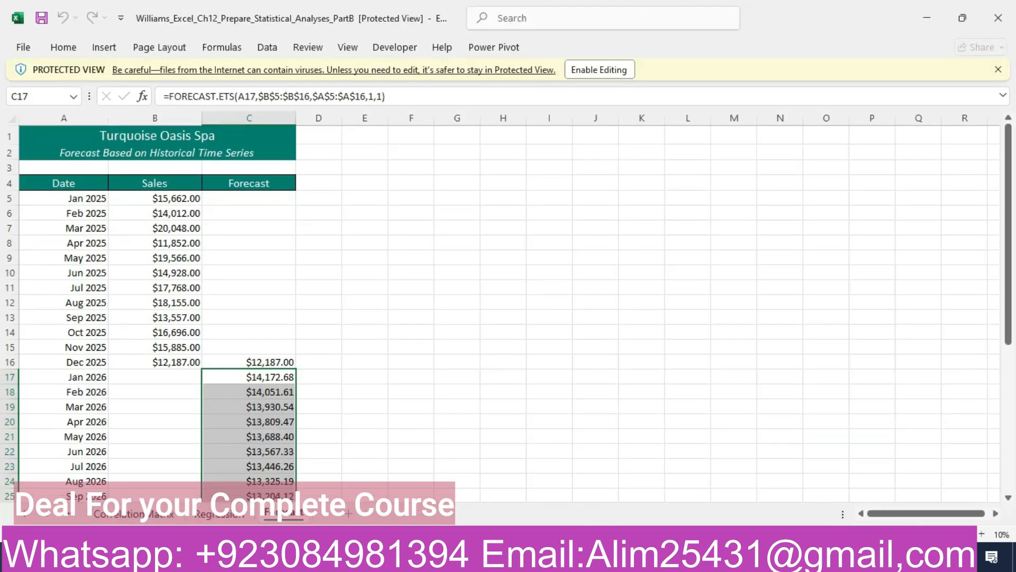
Go back through the worksheets from Forecast to MassageSales and examine its statistics, probability table and distribution chart from the first row.
key(ctrl+Page_Up)
key(ctrl+Page_Up)
key(ctrl+Page_Up)
key(ctrl+Page_Up)
key(ctrl+Page_Up)
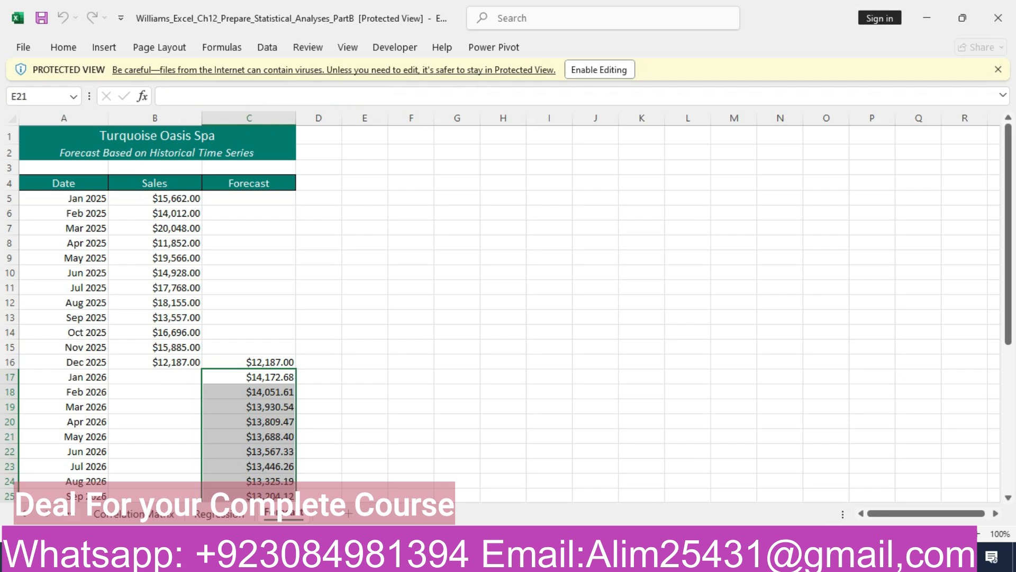
key(ctrl+Page_Up)
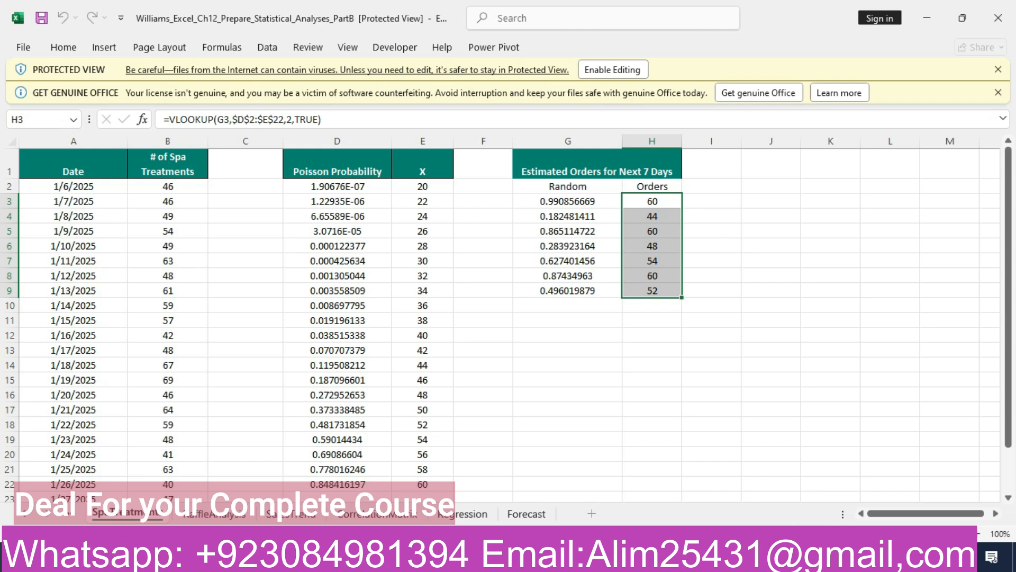
key(ctrl+Page_Up)
key(ctrl+Page_Up)
key(ctrl+Page_Up)
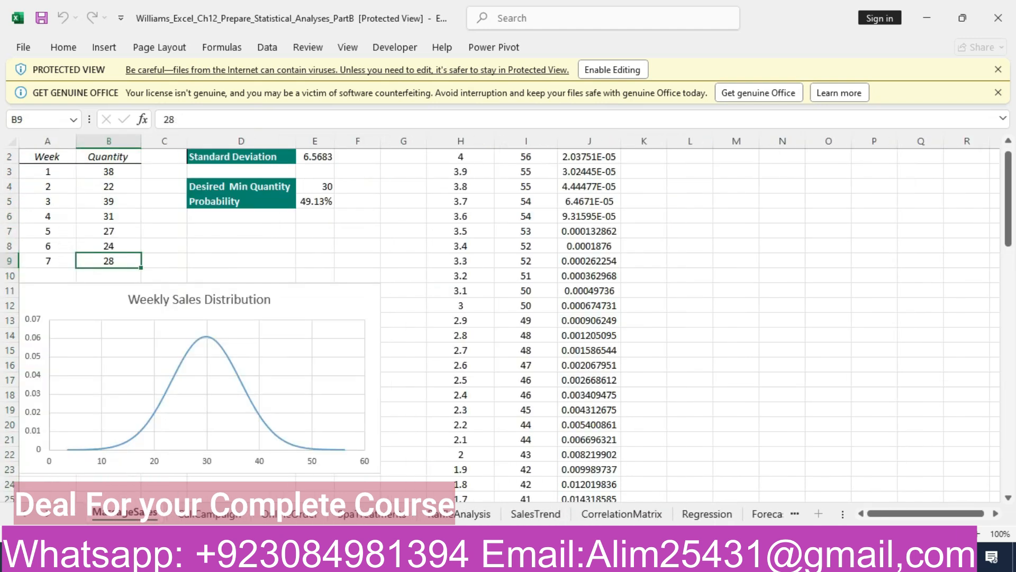
drag(1008, 210, 1008, 204)
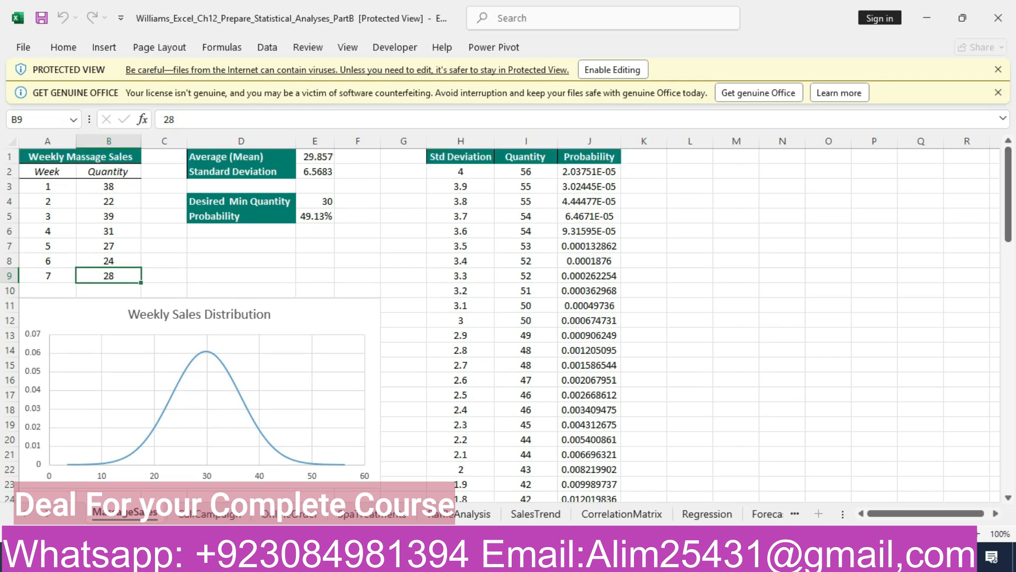
Review the following worksheets in order, examining the CallCampaign sign-up probabilities and the SpaTreatments Poisson and estimated orders tables.
key(ctrl+Page_Down)
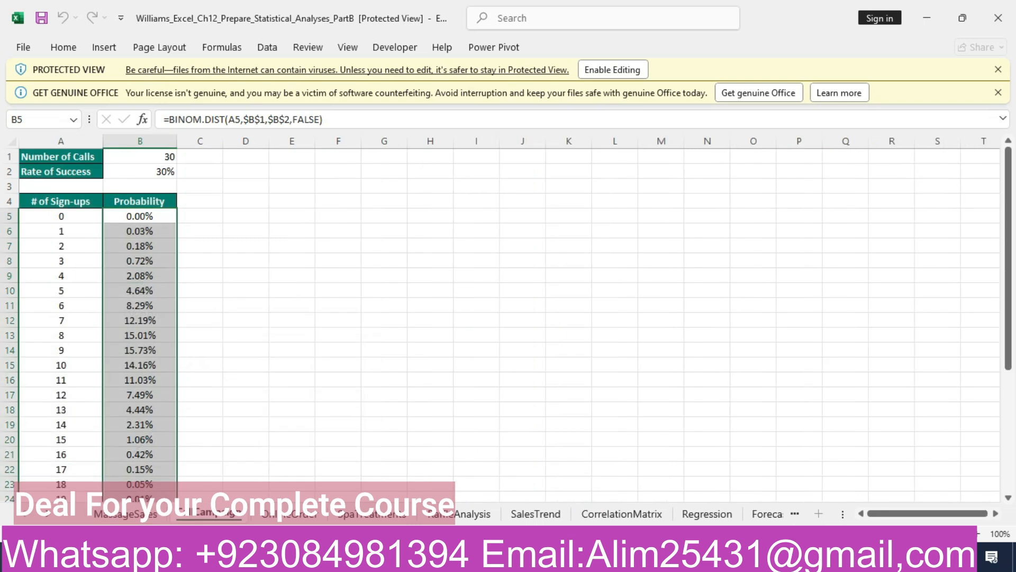
key(ctrl+Page_Down)
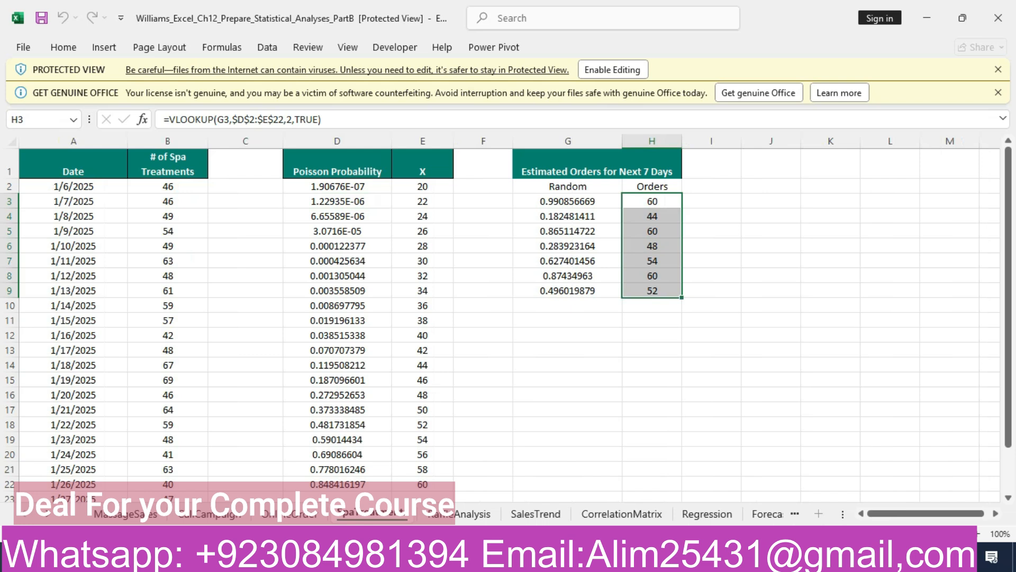
key(ctrl+Page_Down)
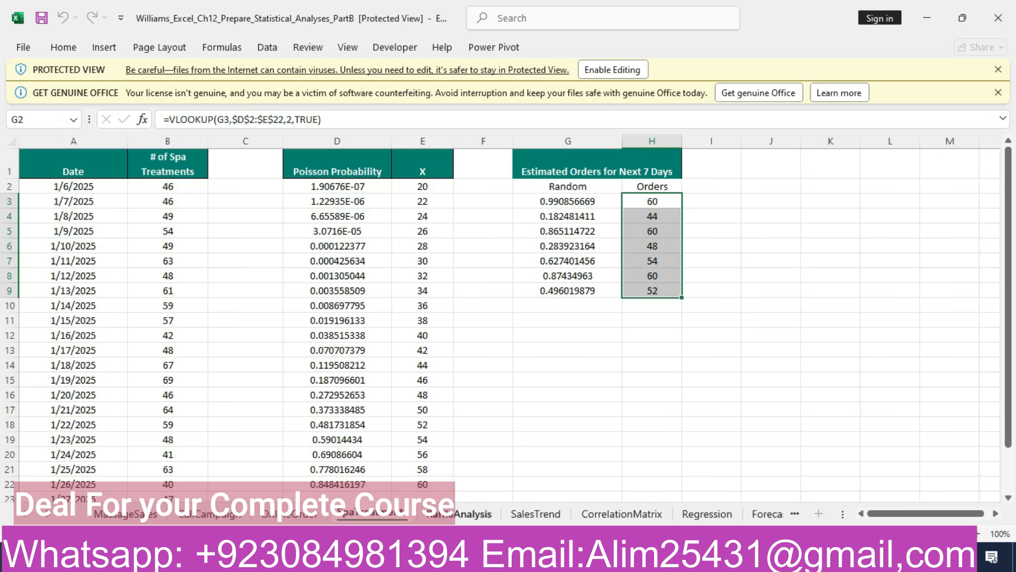